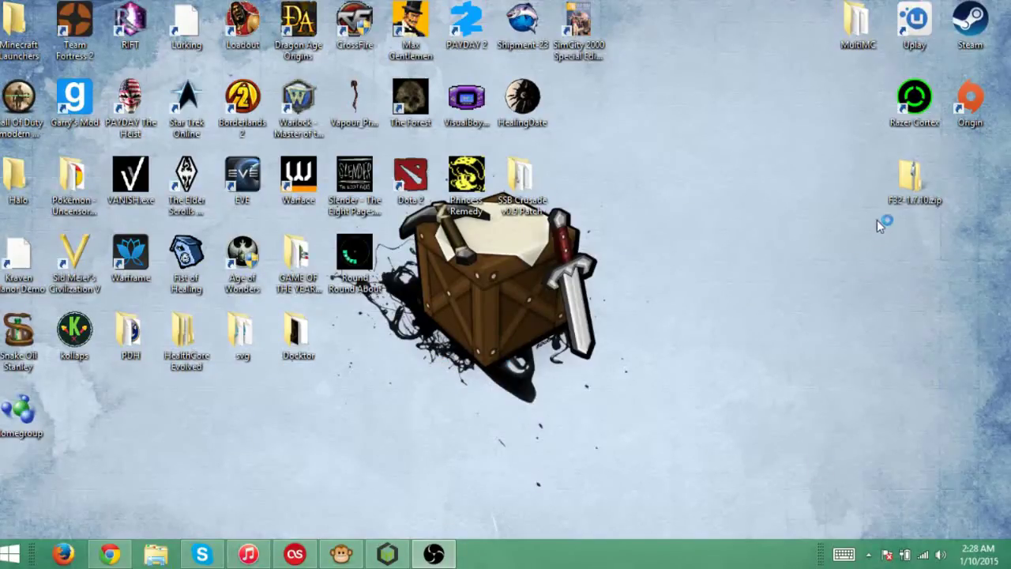
- Open the ATLauncher Instances folder inside Minecraft Launchers and arrange its window beside F32-1.7.10.zip on the desktop
left_click_drag(911, 177, 732, 194)
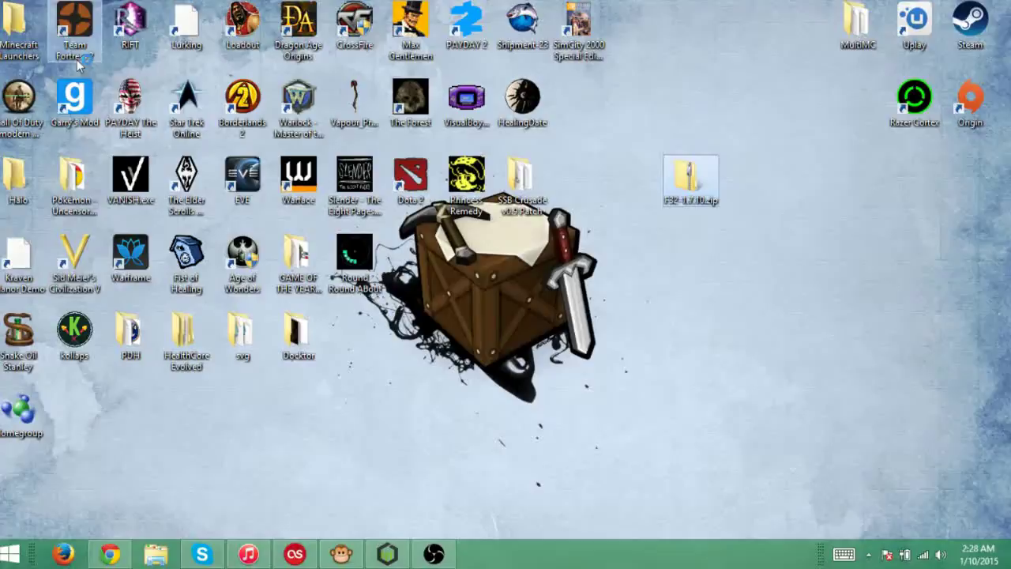
double_click(11, 33)
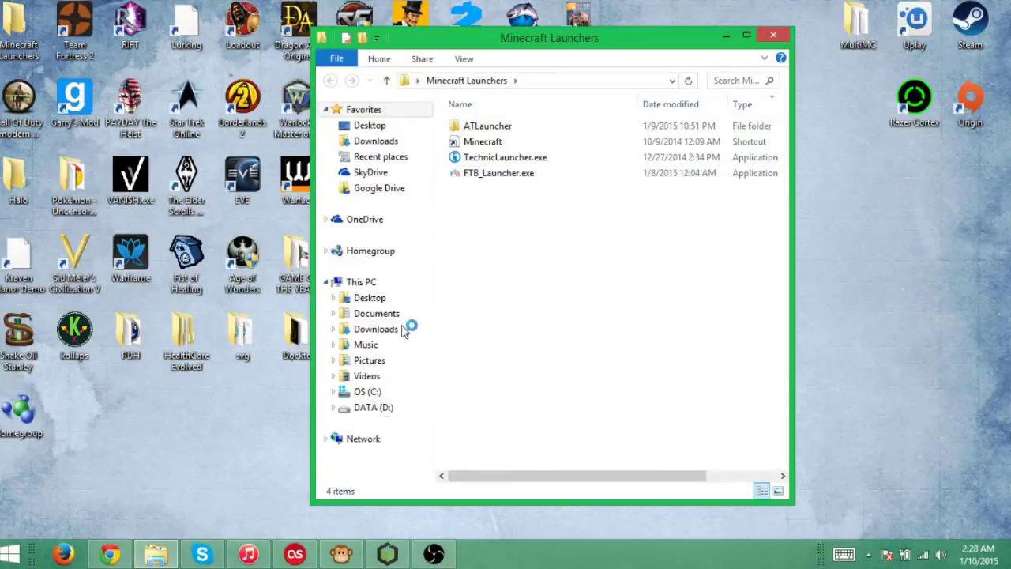
double_click(514, 127)
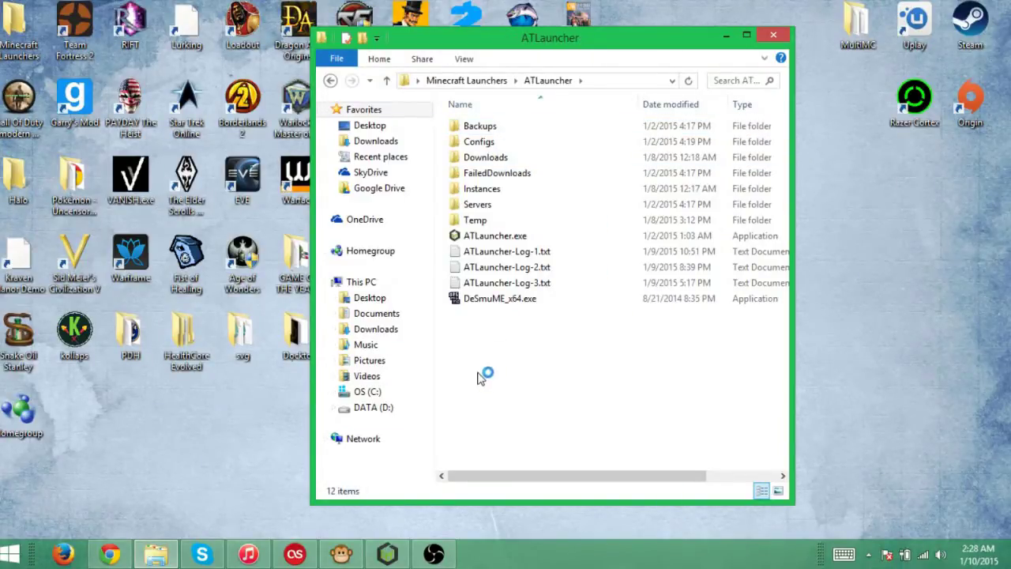
double_click(500, 195)
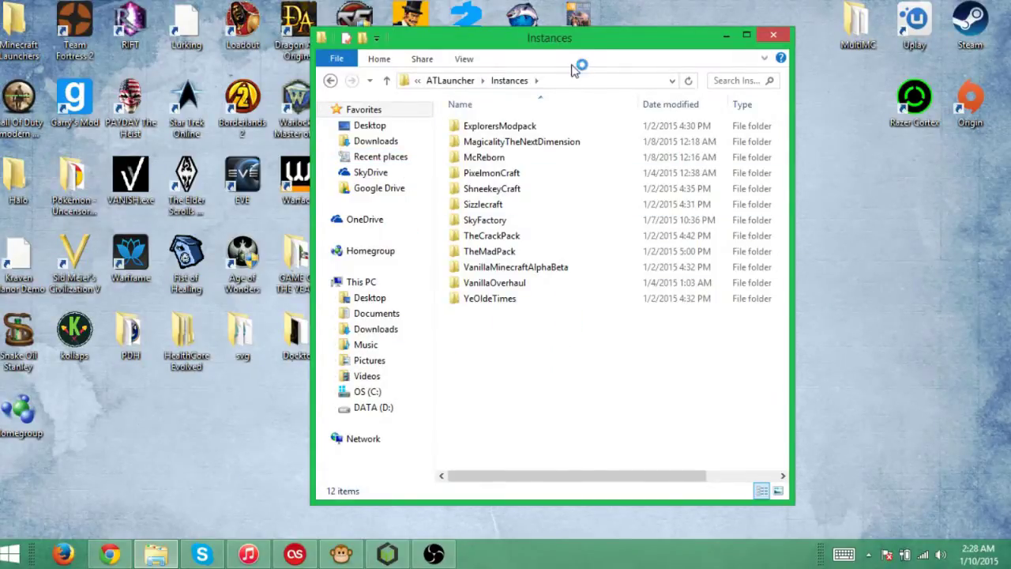
left_click_drag(612, 43, 457, 43)
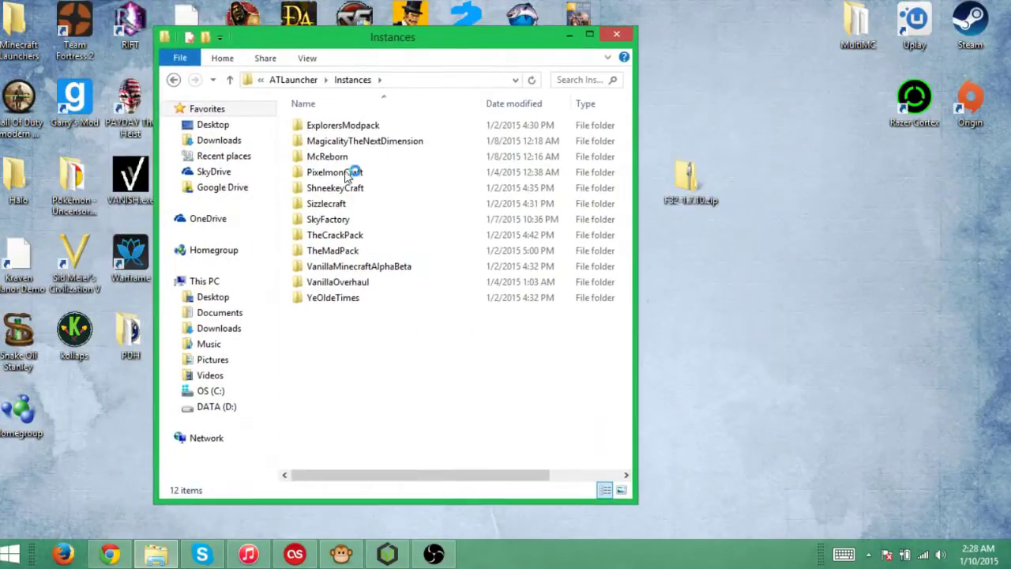
mouse_move(689, 189)
left_mouse_down()
mouse_move(667, 308)
mouse_move(689, 183)
left_mouse_up()
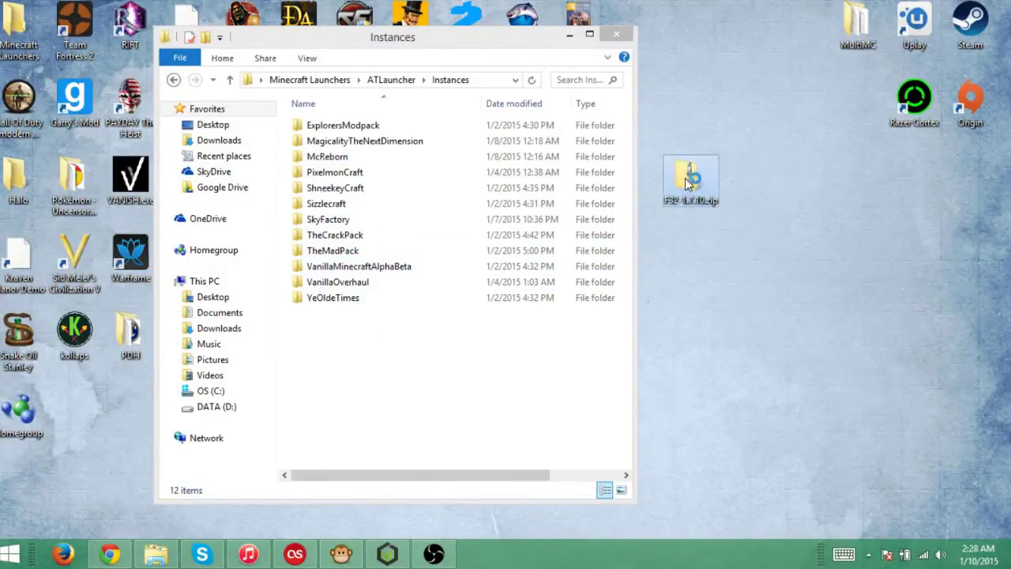
left_click_drag(686, 181, 739, 154)
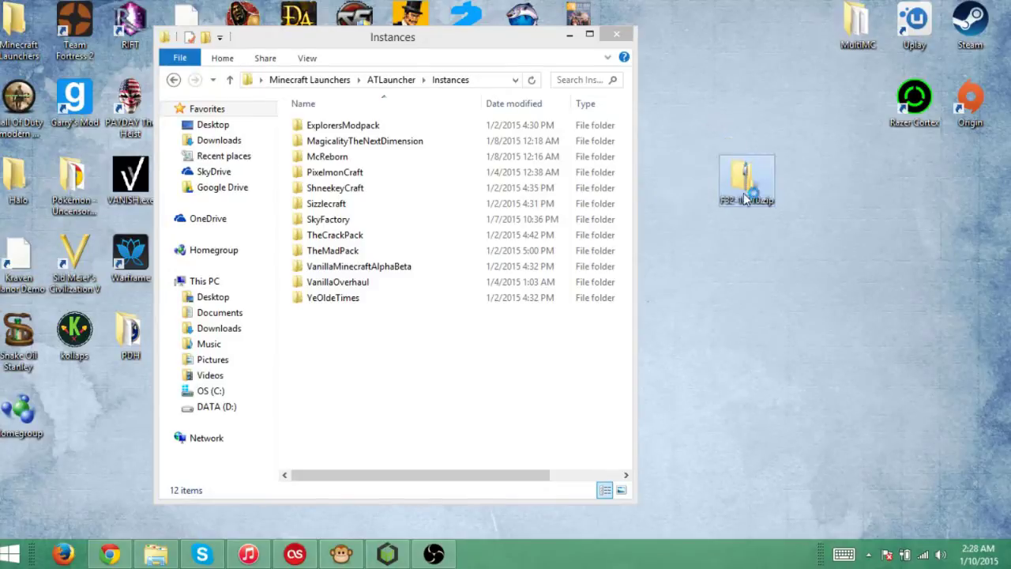
- Move F32-1.7.10.zip from the desktop into the resourcepacks folder of the SkyFactory instance
double_click(365, 221)
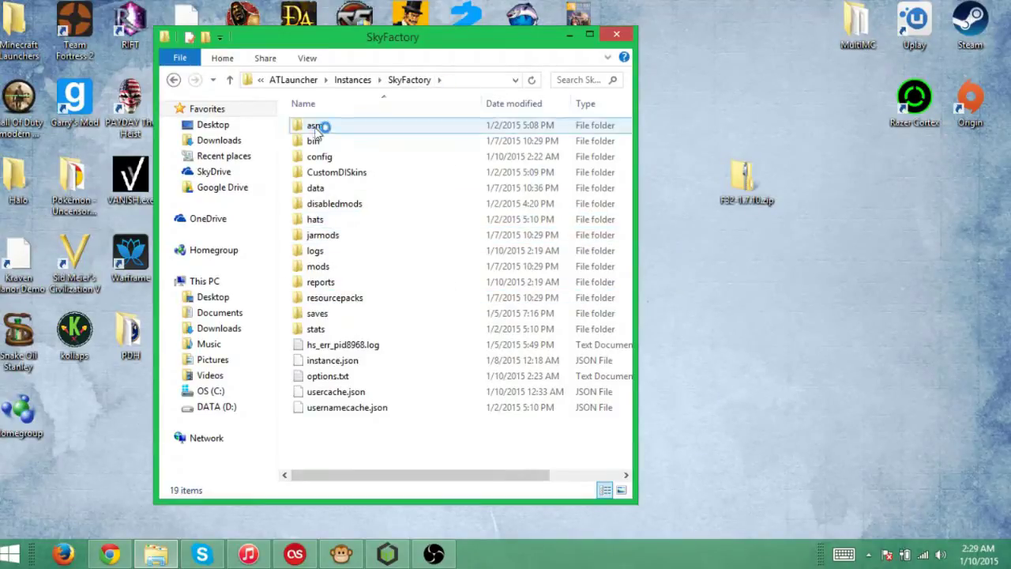
left_click(368, 304)
double_click(367, 304)
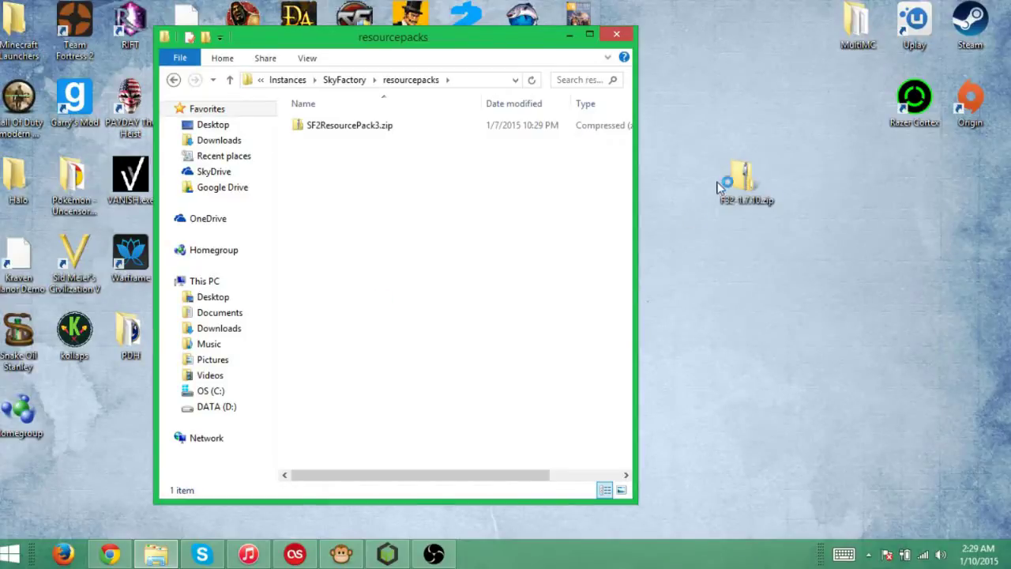
left_click_drag(717, 187, 381, 192)
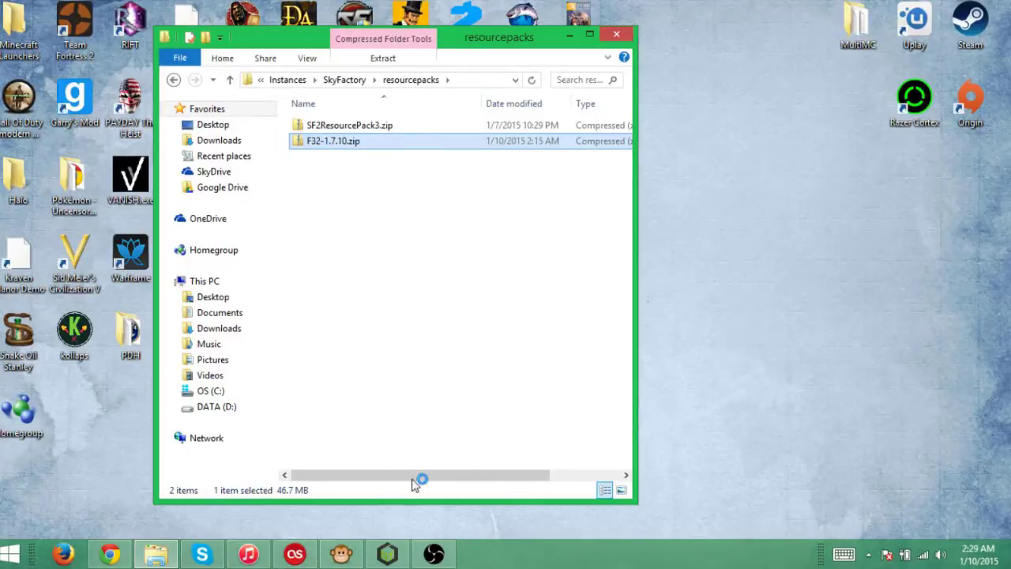
- Close the running ATLauncher and start it again from its program folder
left_click(387, 553)
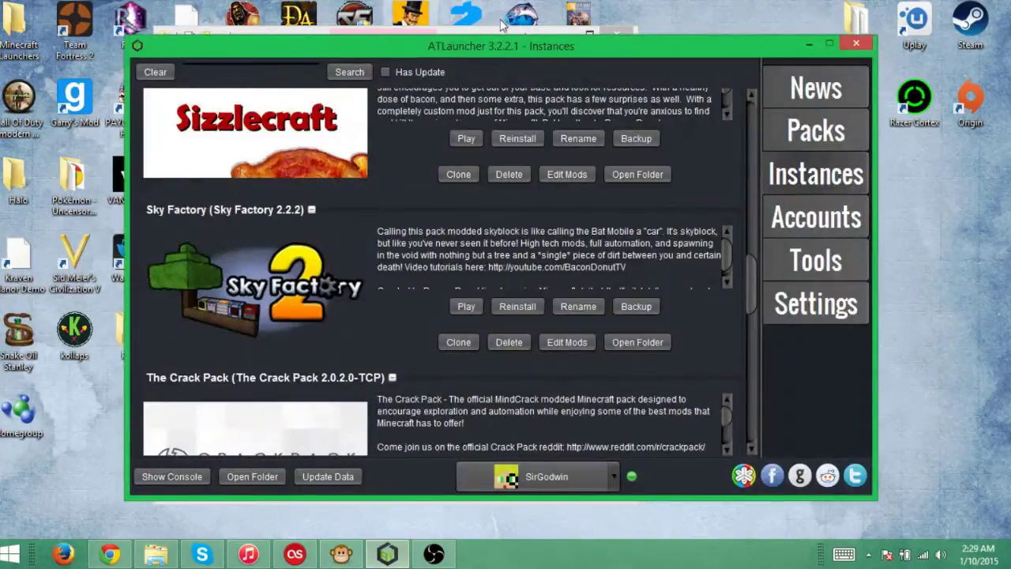
left_click(856, 44)
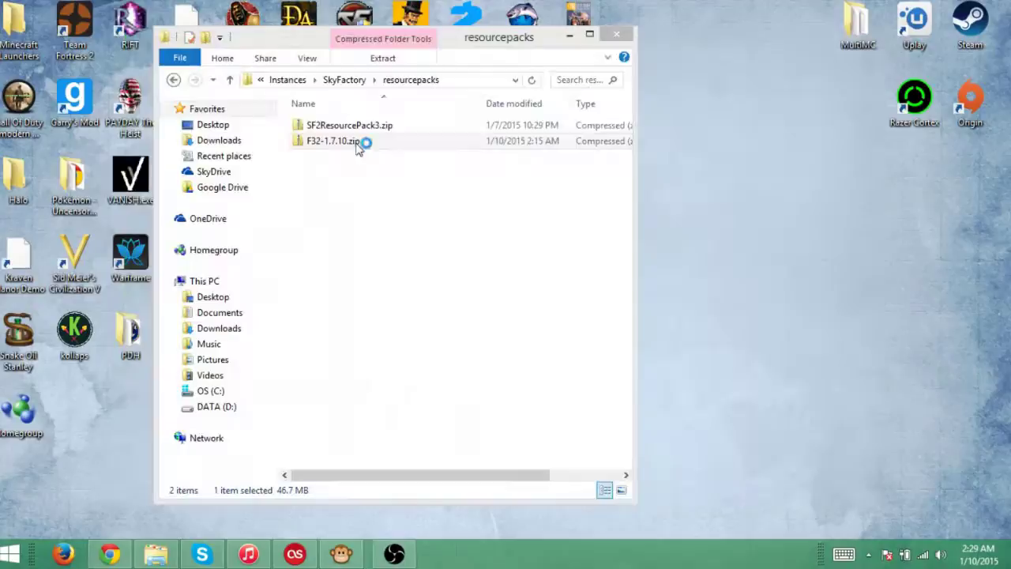
left_click(173, 80)
left_click(175, 82)
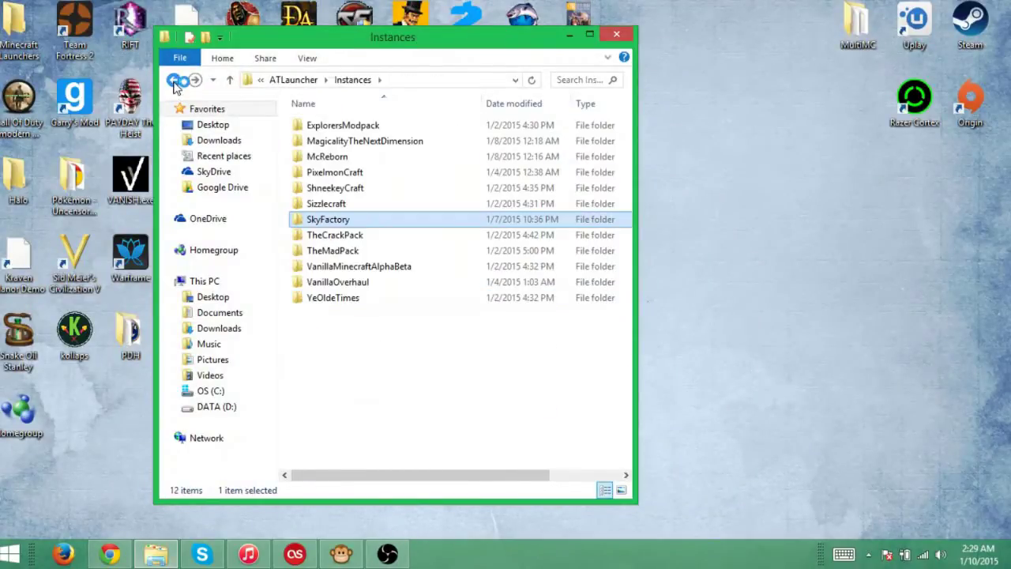
left_click(174, 82)
left_click(175, 82)
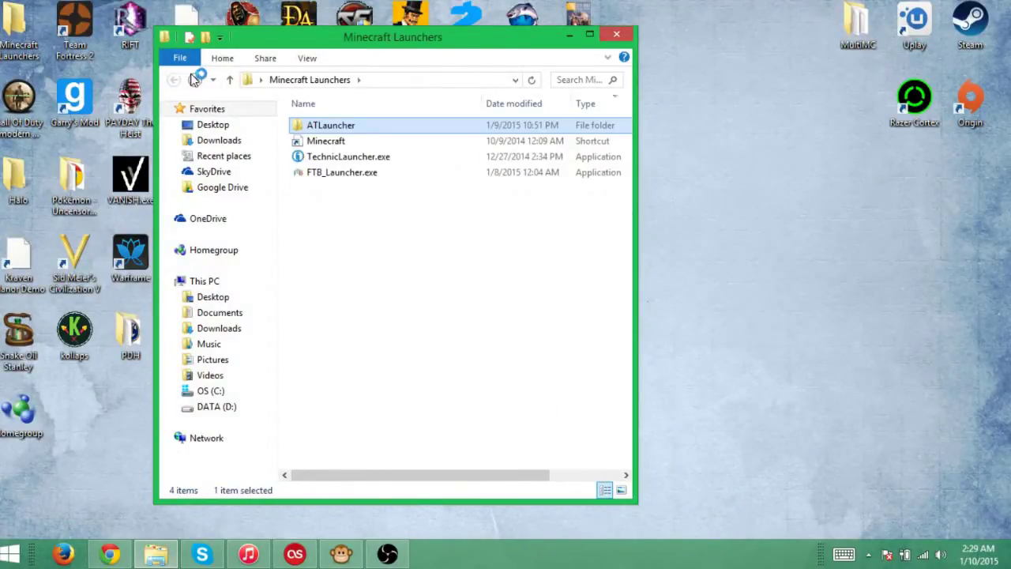
left_click(195, 80)
left_click(375, 245)
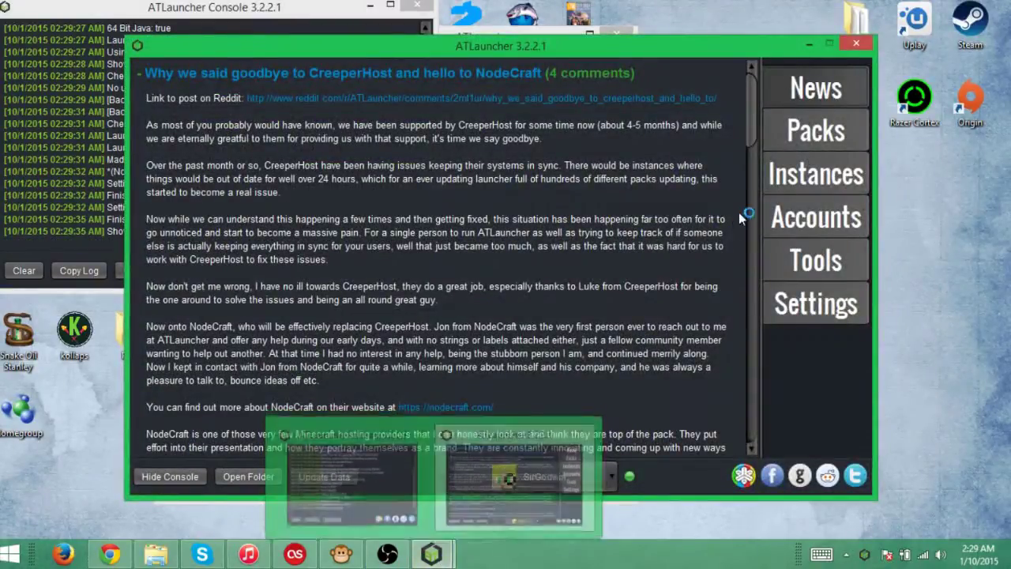
- Launch the Sky Factory 2.2.2 instance from the list of installed instances
left_click(814, 175)
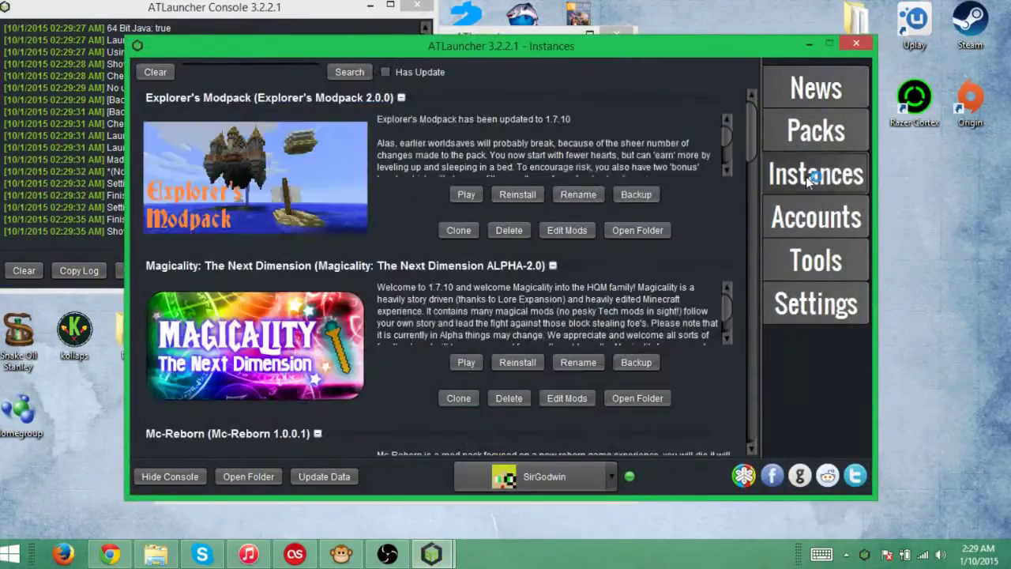
scroll(267, 314, "down", 10)
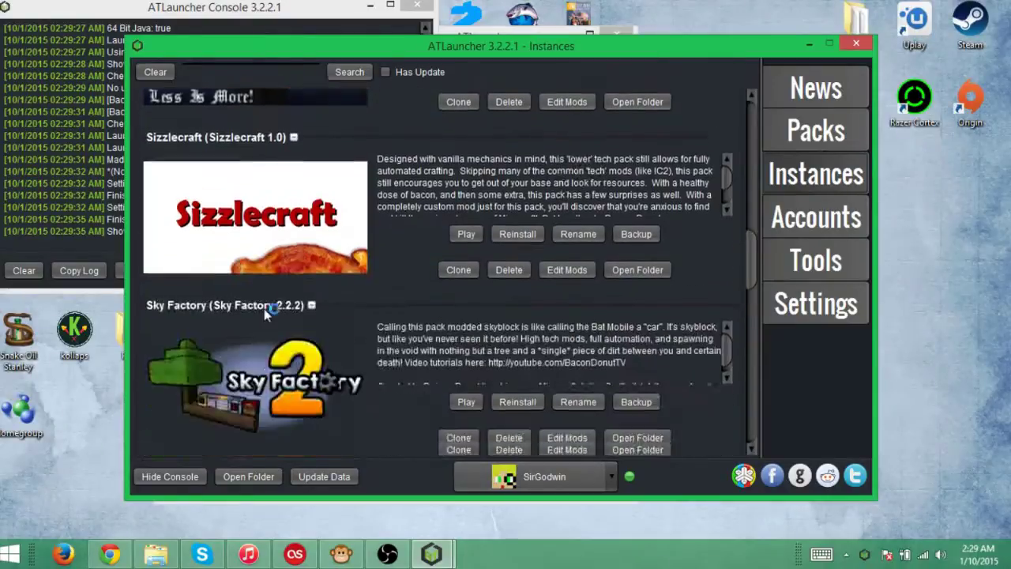
scroll(271, 319, "down", 3)
left_click(477, 273)
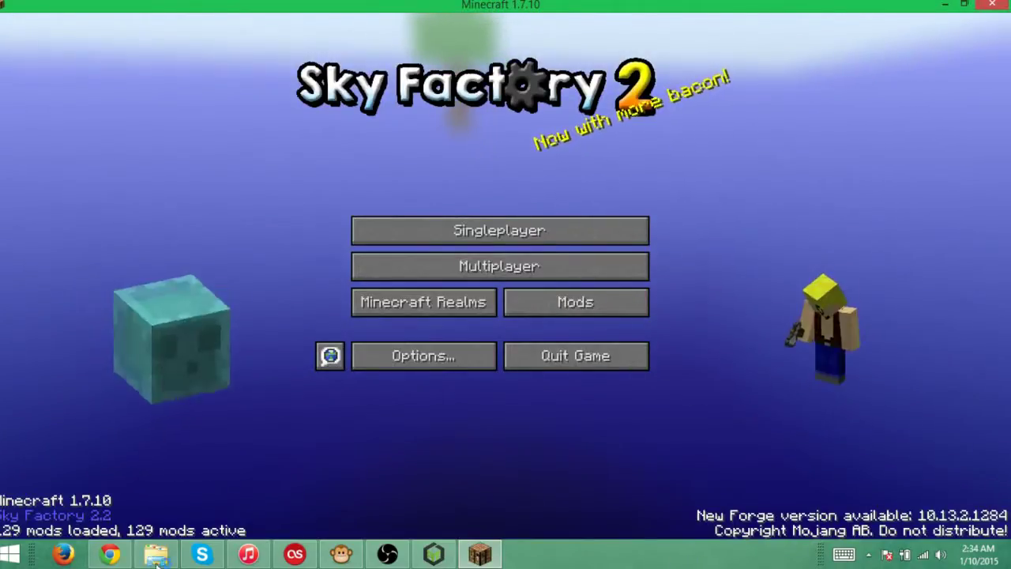
- Add F32-1.7.10.zip to the selected resource packs in the game options
left_click(466, 360)
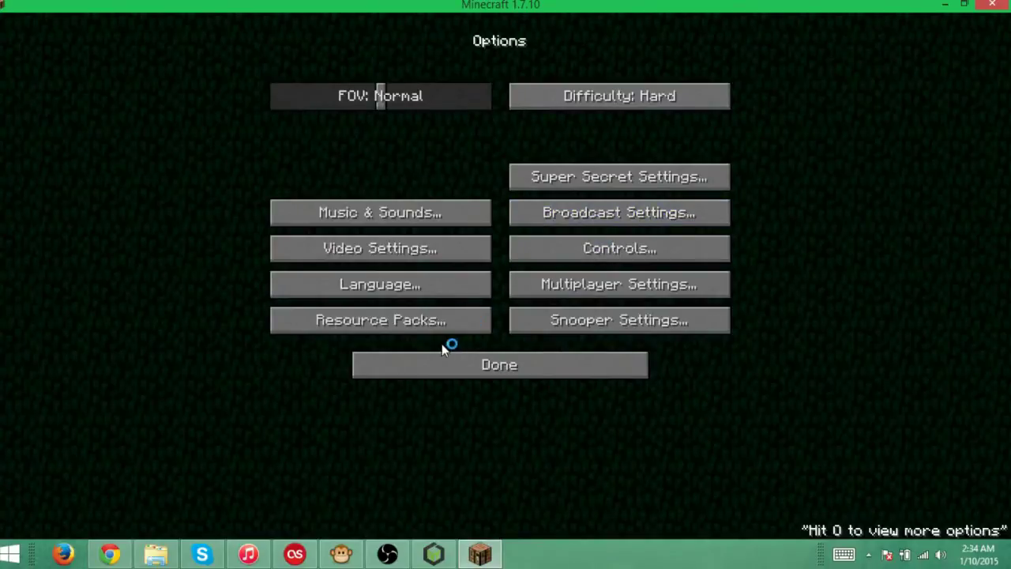
left_click(406, 321)
mouse_move(220, 109)
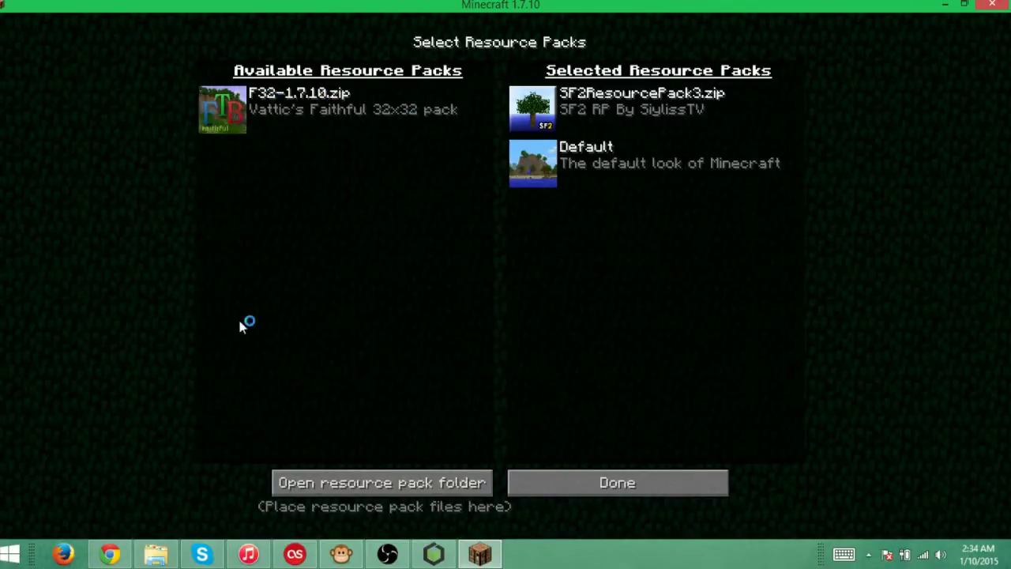
mouse_move(227, 130)
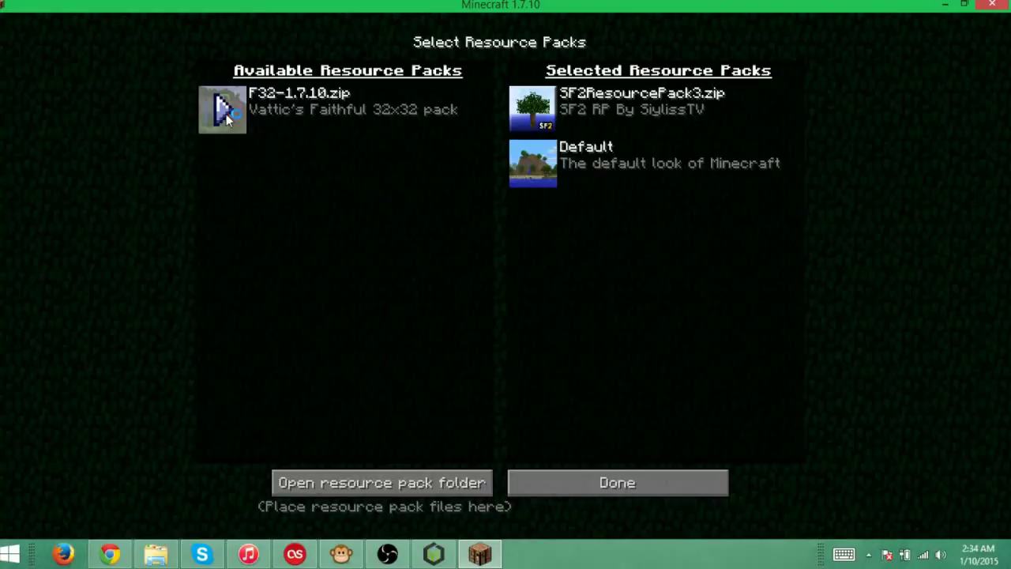
left_click(224, 111)
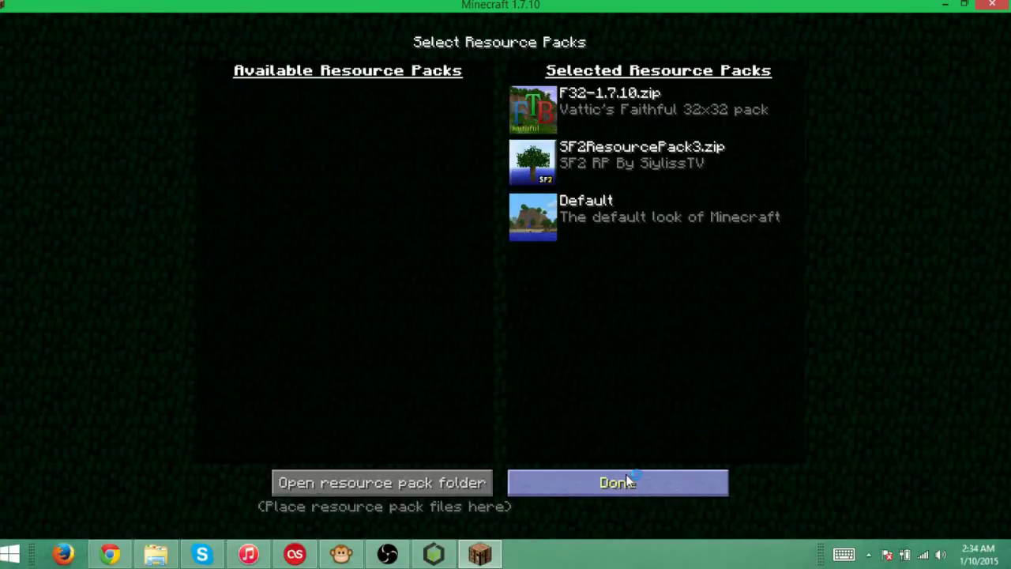
- Move SF2ResourcePack3.zip above F32-1.7.10.zip in the selected packs, apply the order and leave the options
mouse_move(536, 181)
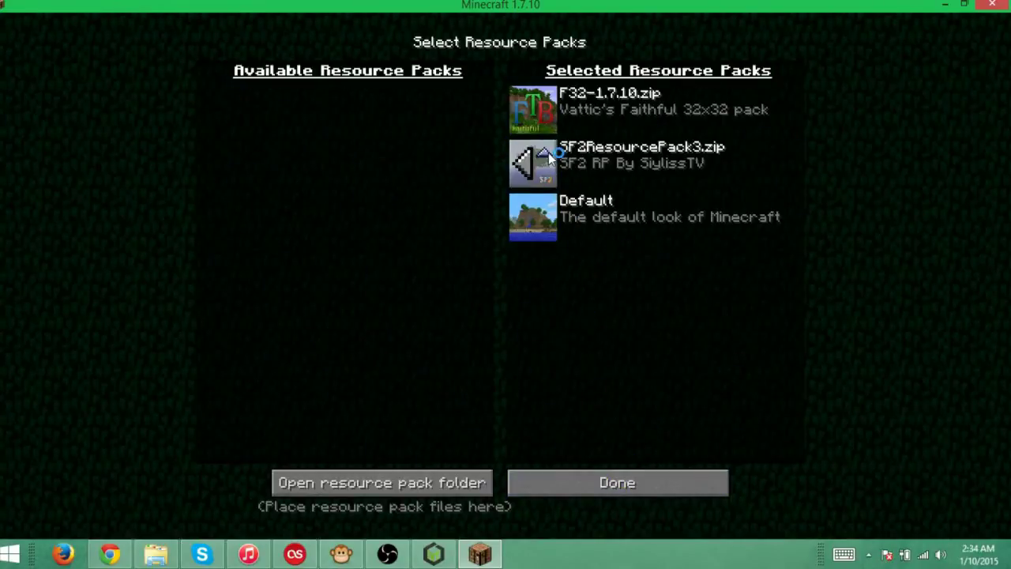
left_click(546, 154)
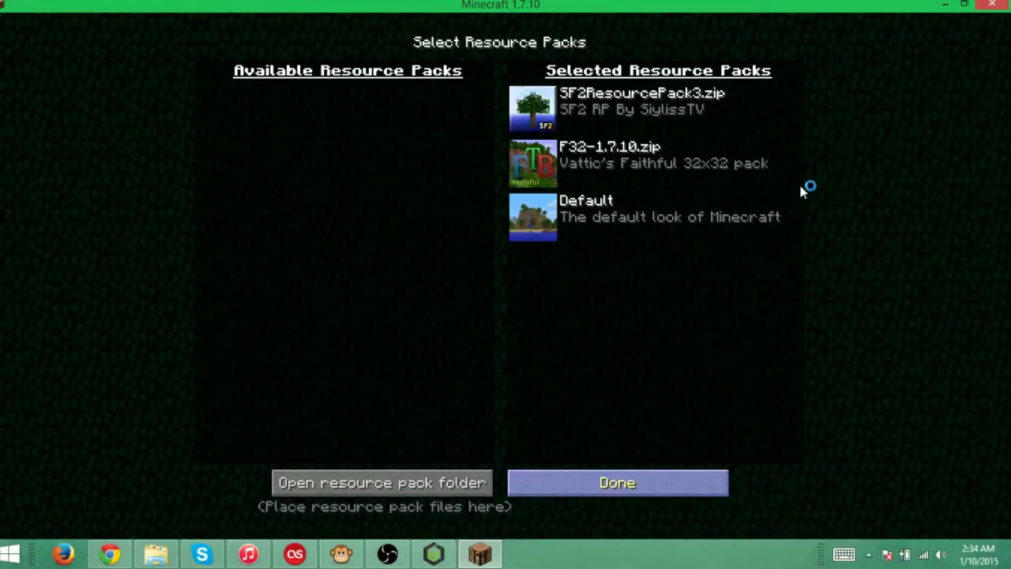
left_click(632, 478)
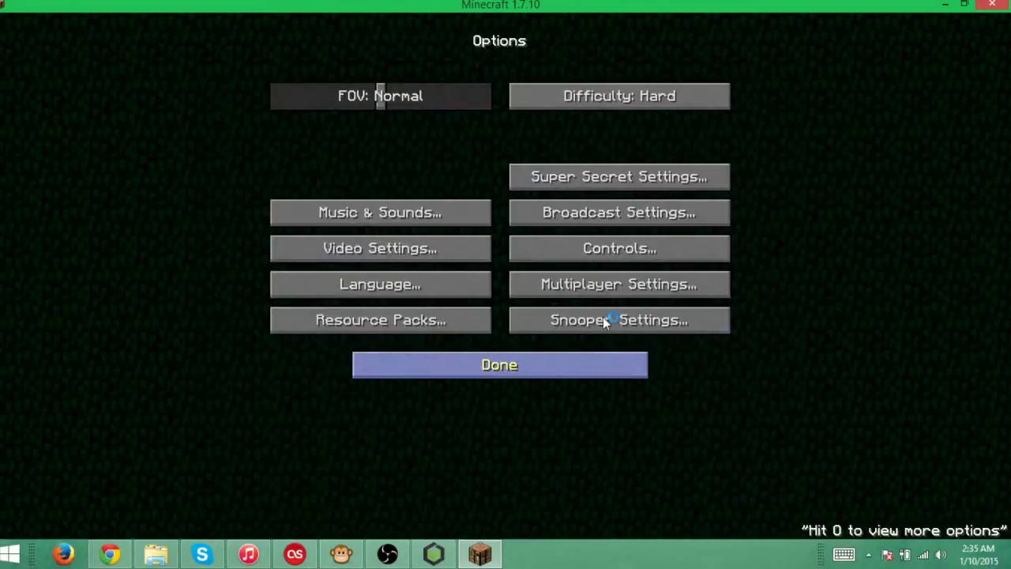
left_click(560, 364)
- Load the singleplayer survival world #Swag
left_click(461, 233)
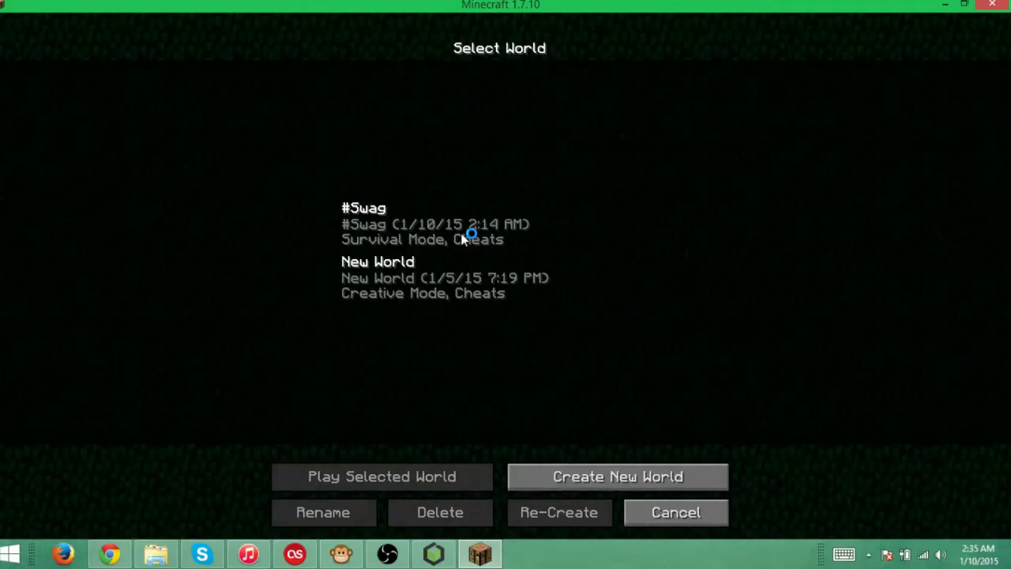
double_click(426, 232)
double_click(442, 278)
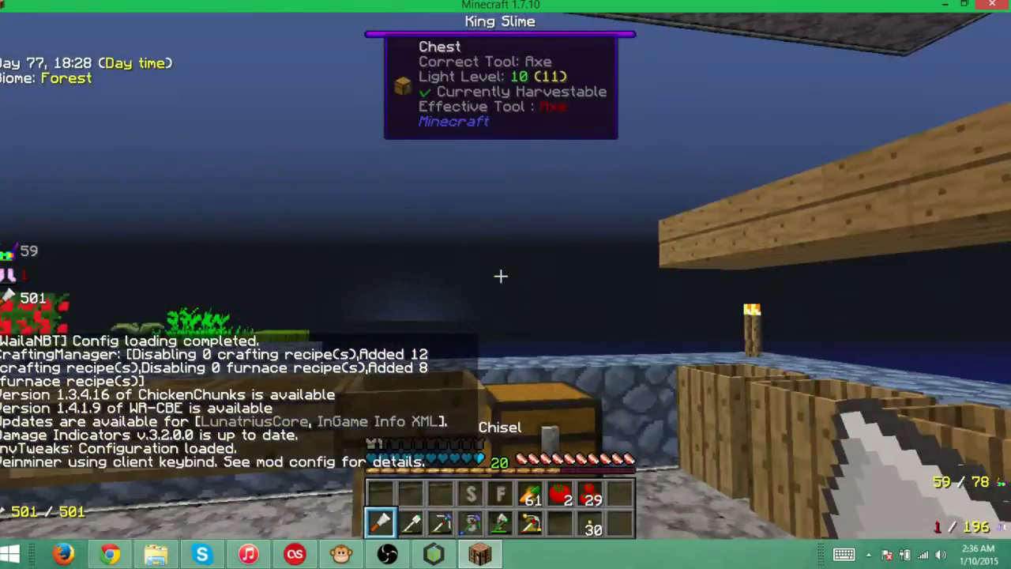
- Walk around the base to examine how the blocks, stairs, tree and tools look with the resource packs applied
left_click(501, 276)
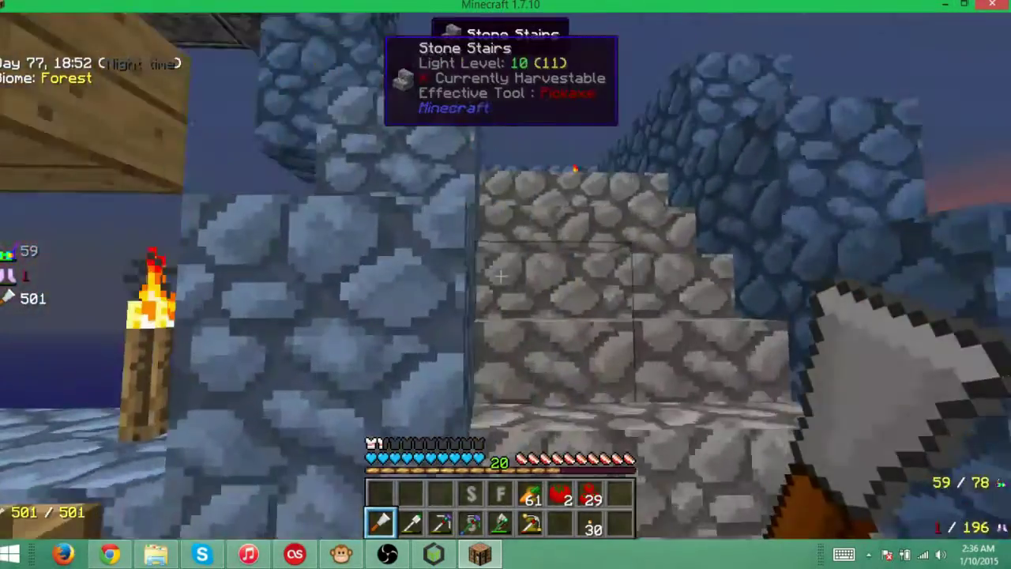
key("w")
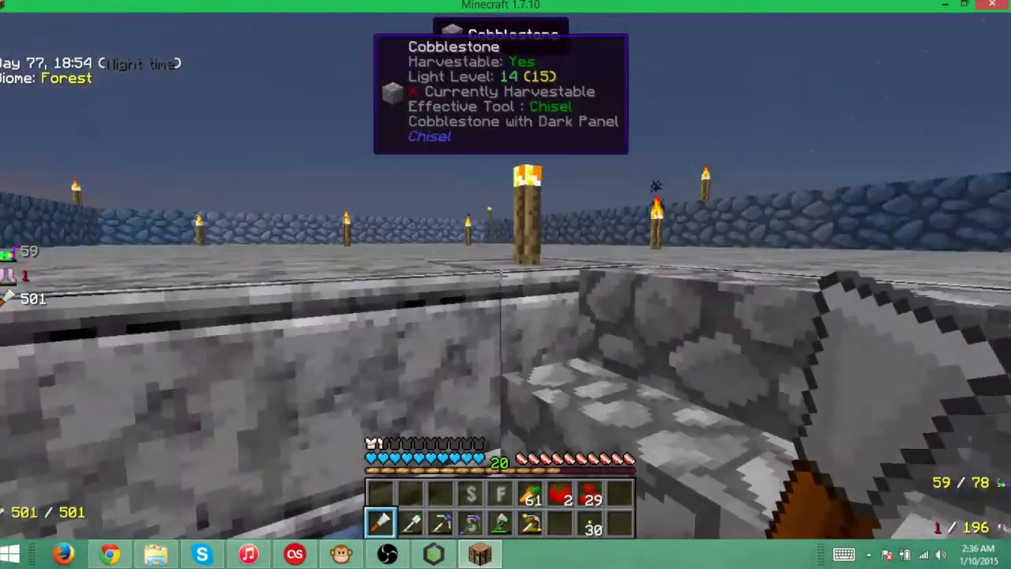
key("w")
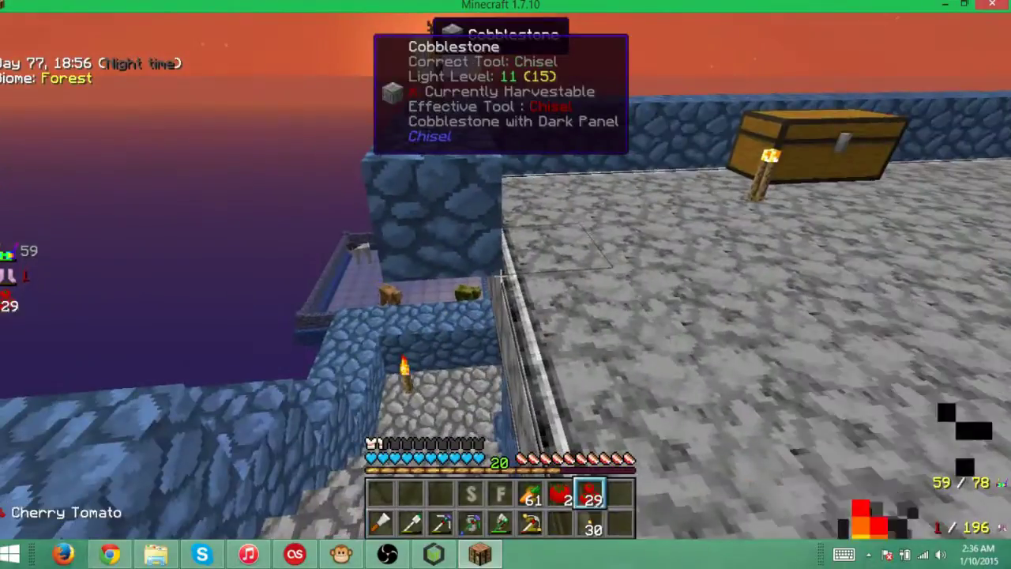
scroll(505, 285, "down", 3)
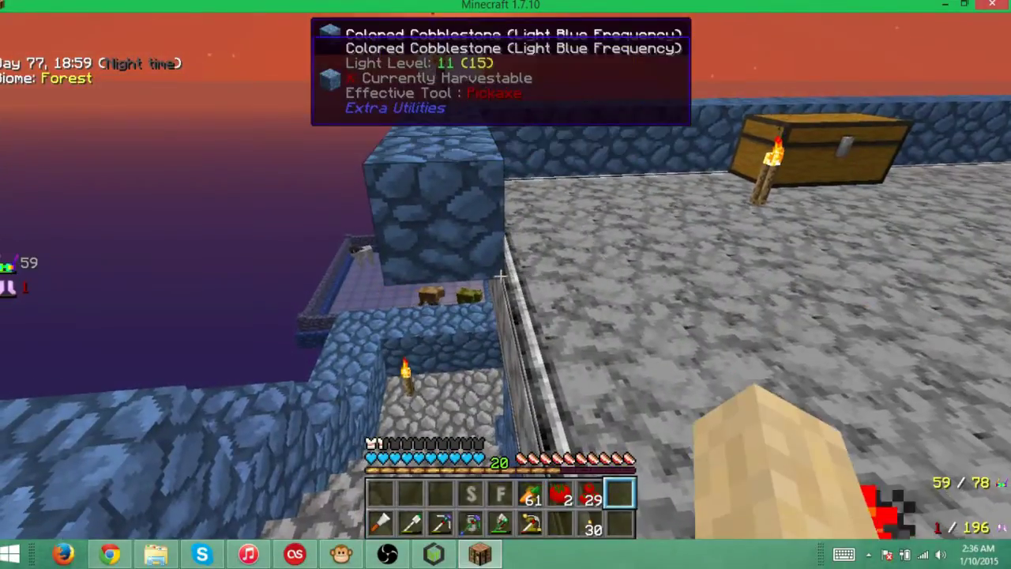
scroll(506, 285, "down", 1)
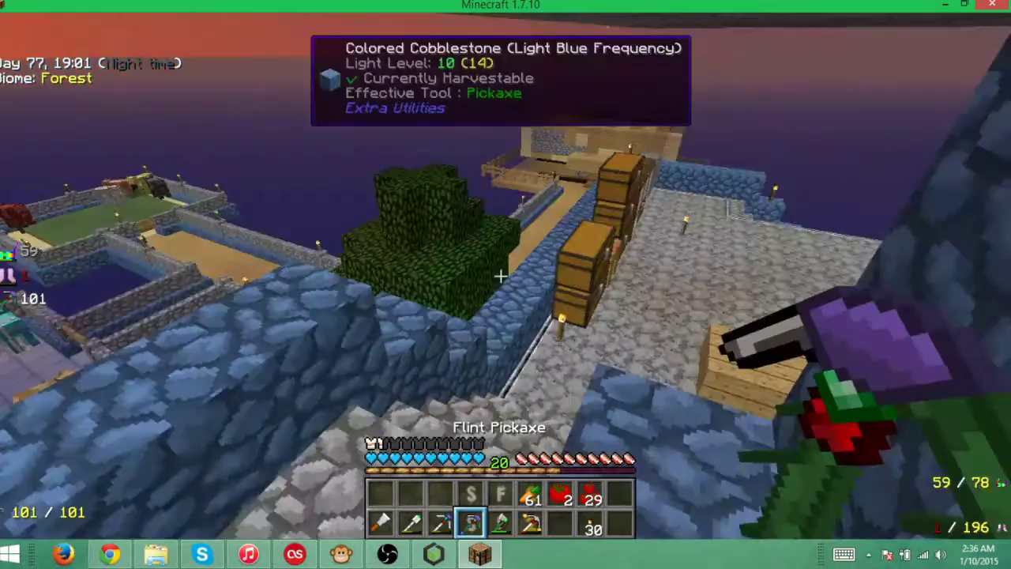
scroll(506, 284, "down", 3)
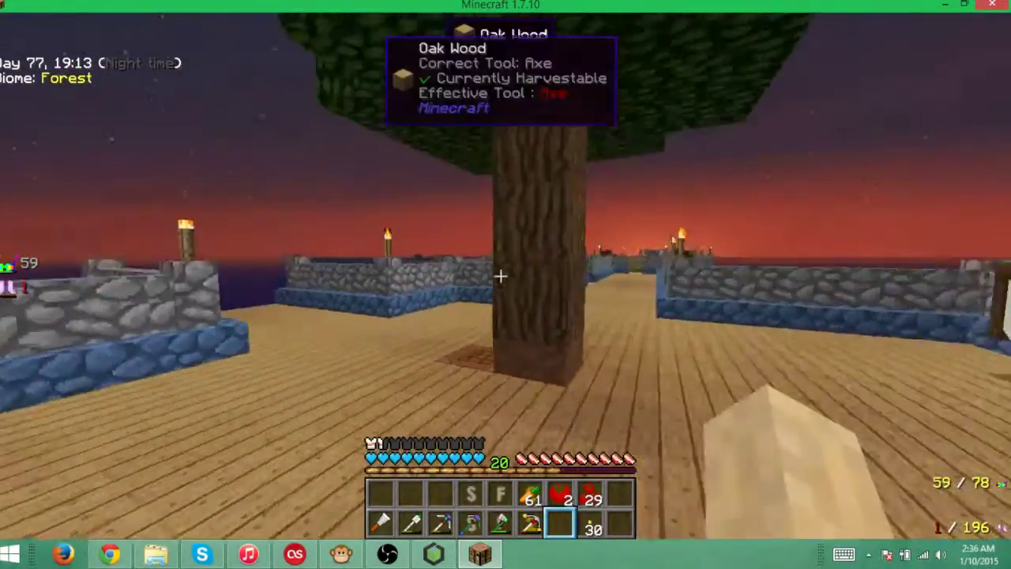
key("w")
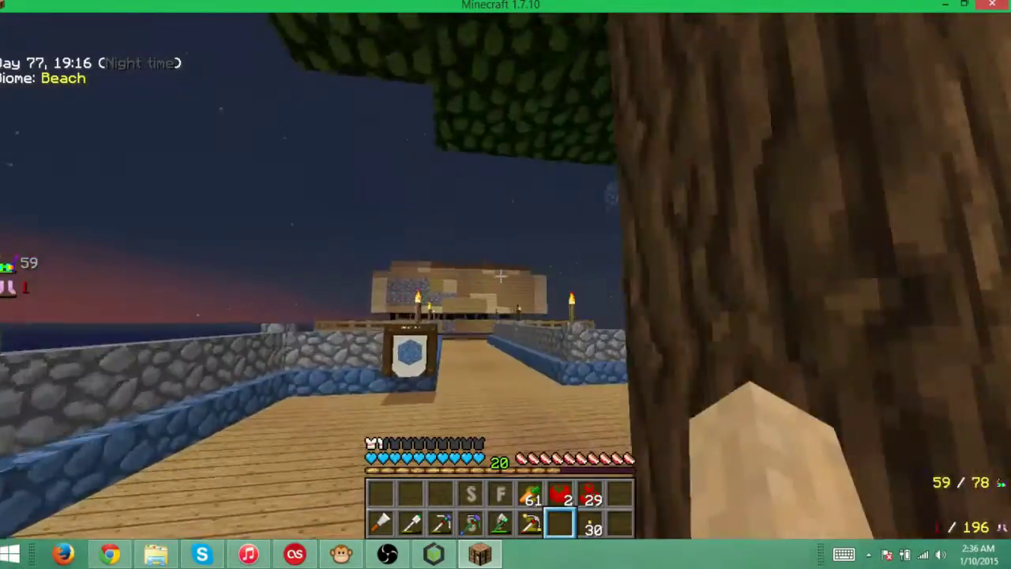
key("w")
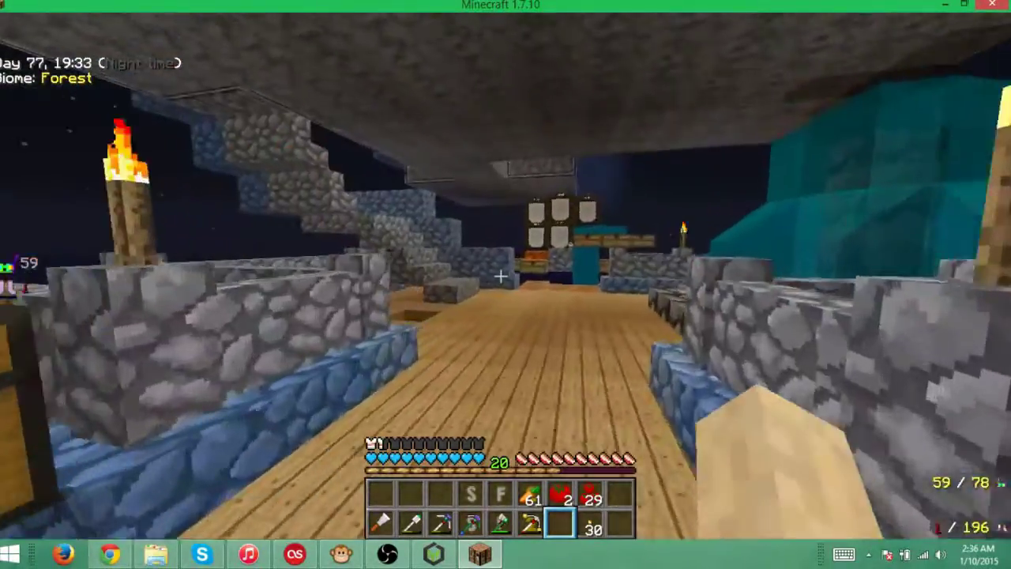
key("w")
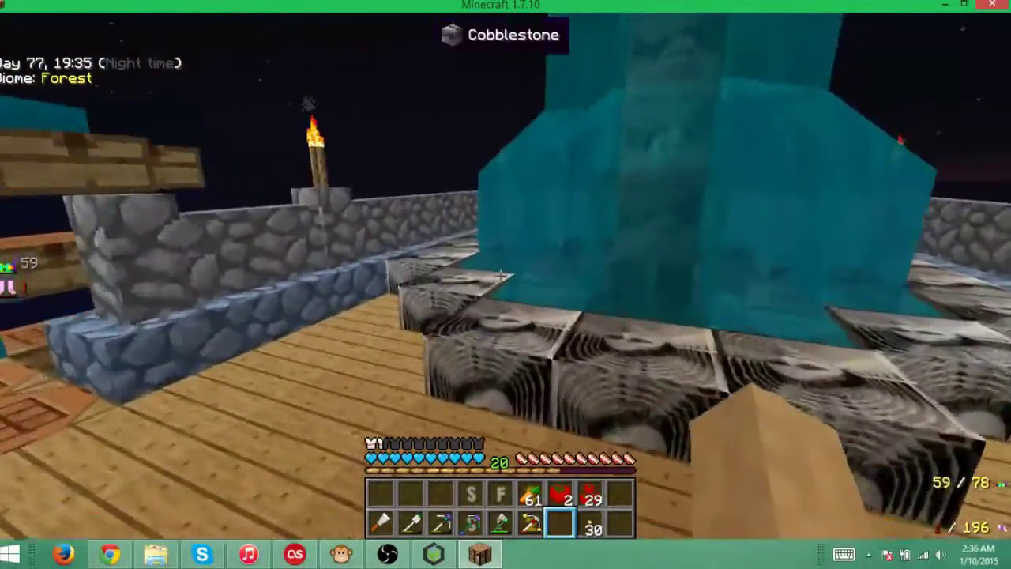